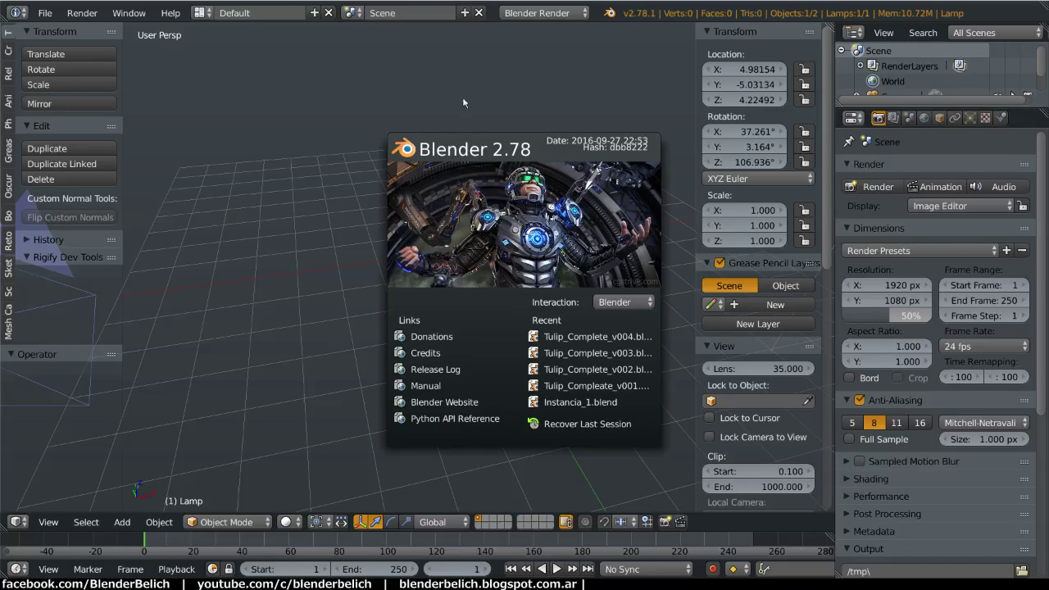
- Close the Blender 2.78 splash screen to reveal the empty default scene
{"action": "left_click", "coordinate": [173, 104]}
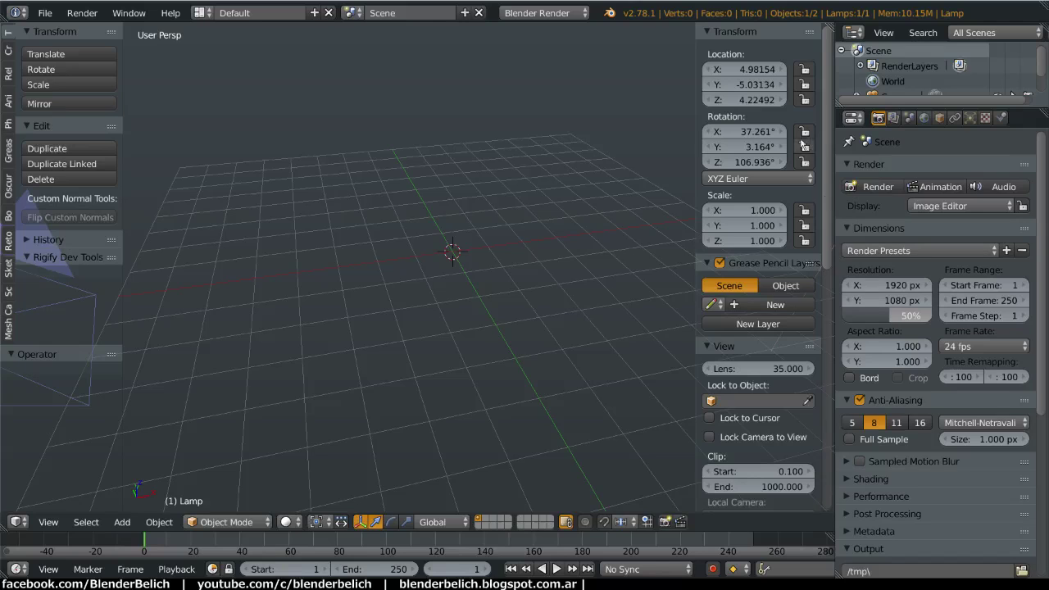
- Open User Preferences from the File menu, landing on the System tab
{"action": "left_click", "coordinate": [50, 16]}
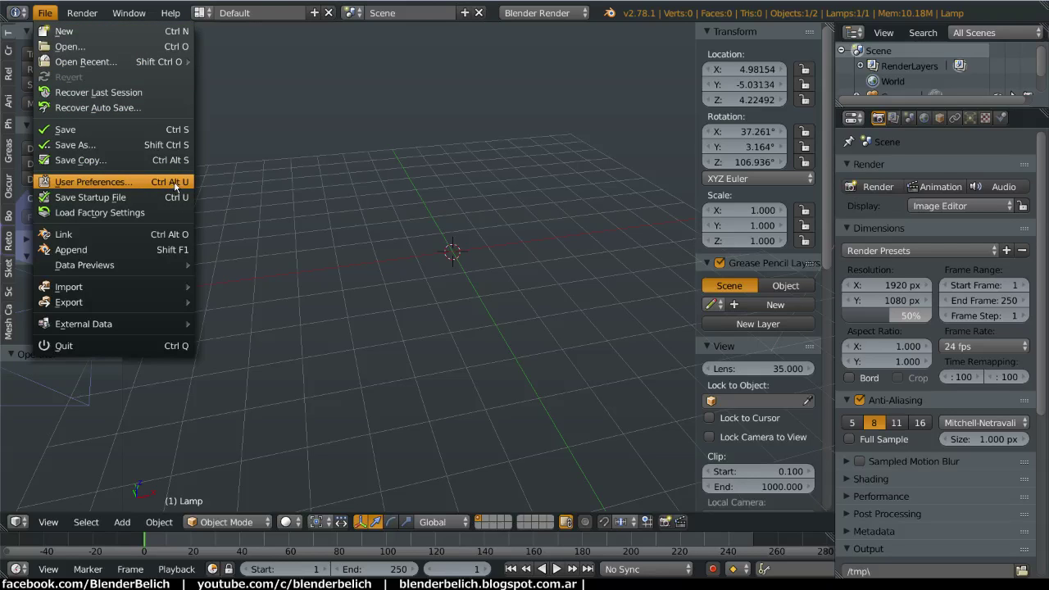
{"action": "left_click", "coordinate": [302, 131]}
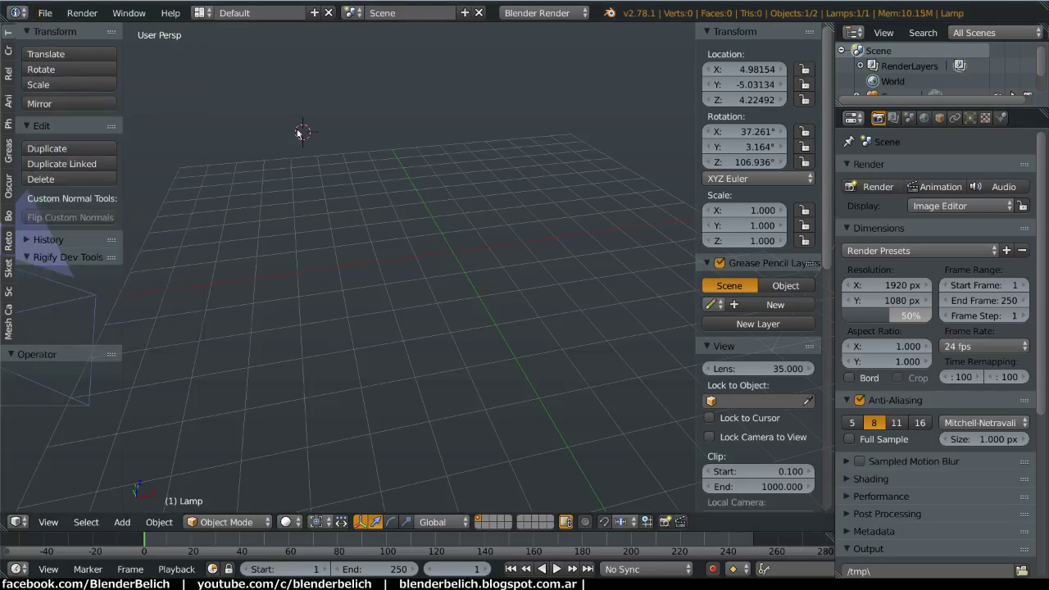
{"action": "left_click", "coordinate": [45, 13]}
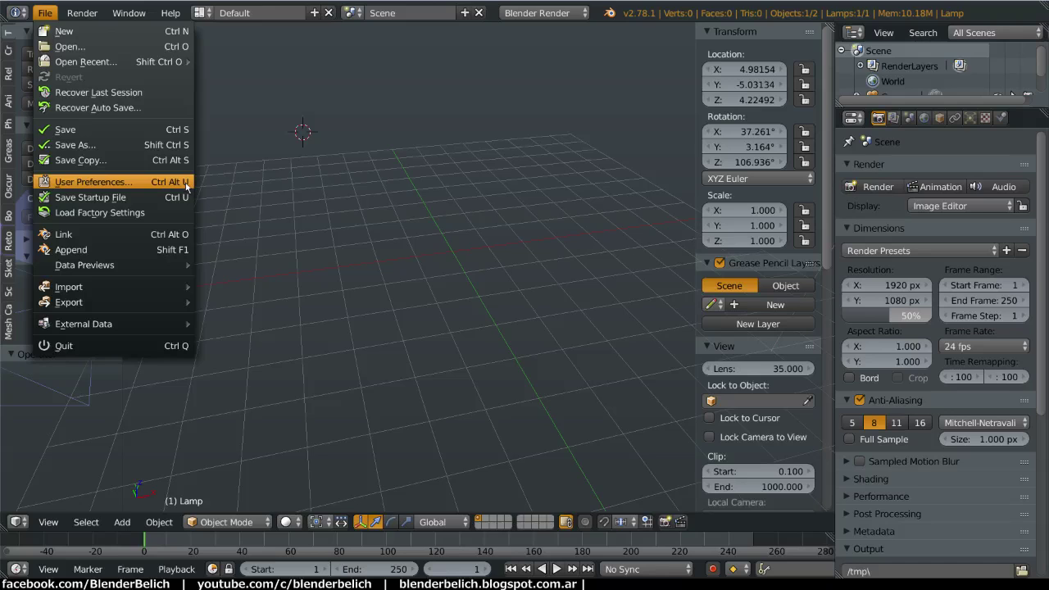
{"action": "left_click", "coordinate": [187, 187]}
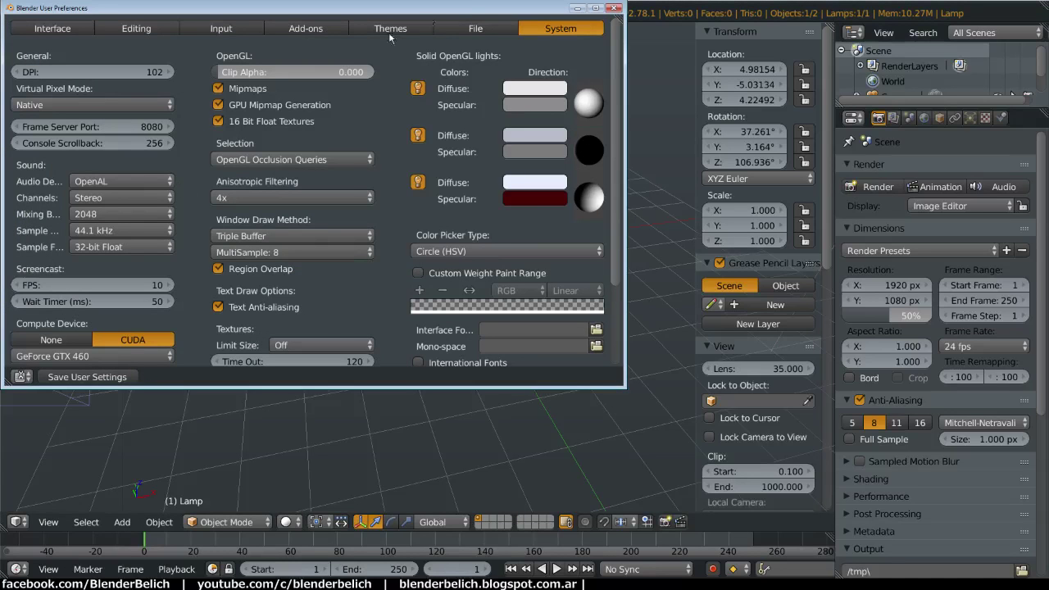
- Move the preferences window over the viewport and scroll System settings down to International Fonts
{"action": "mouse_move", "coordinate": [464, 16]}
{"action": "left_mouse_down"}
{"action": "mouse_move", "coordinate": [462, 30]}
{"action": "mouse_move", "coordinate": [666, 82]}
{"action": "left_mouse_up"}
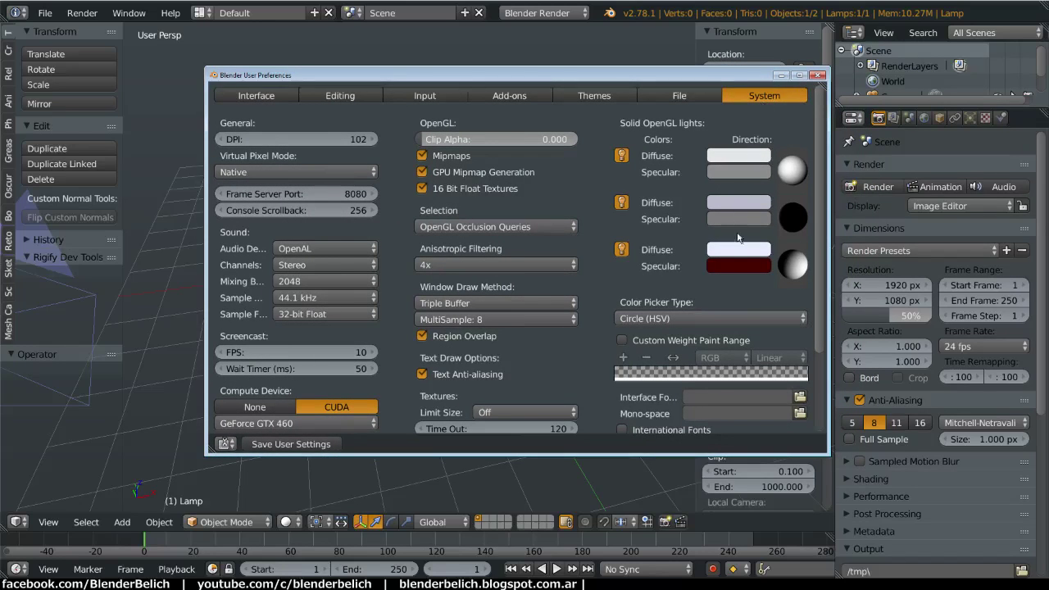
{"action": "scroll", "coordinate": [738, 237], "scroll_direction": "down", "scroll_amount": 2}
{"action": "scroll", "coordinate": [725, 201], "scroll_direction": "down", "scroll_amount": 2}
{"action": "scroll", "coordinate": [724, 193], "scroll_direction": "down", "scroll_amount": 1}
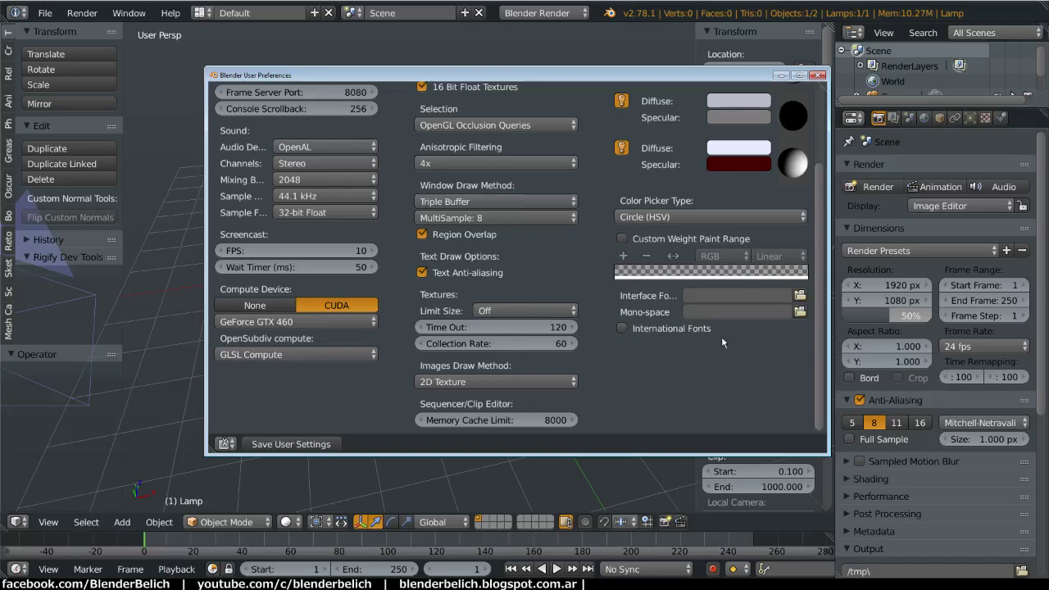
- Enable International Fonts and choose Spanish (Español) as the interface language
{"action": "left_click", "coordinate": [621, 328]}
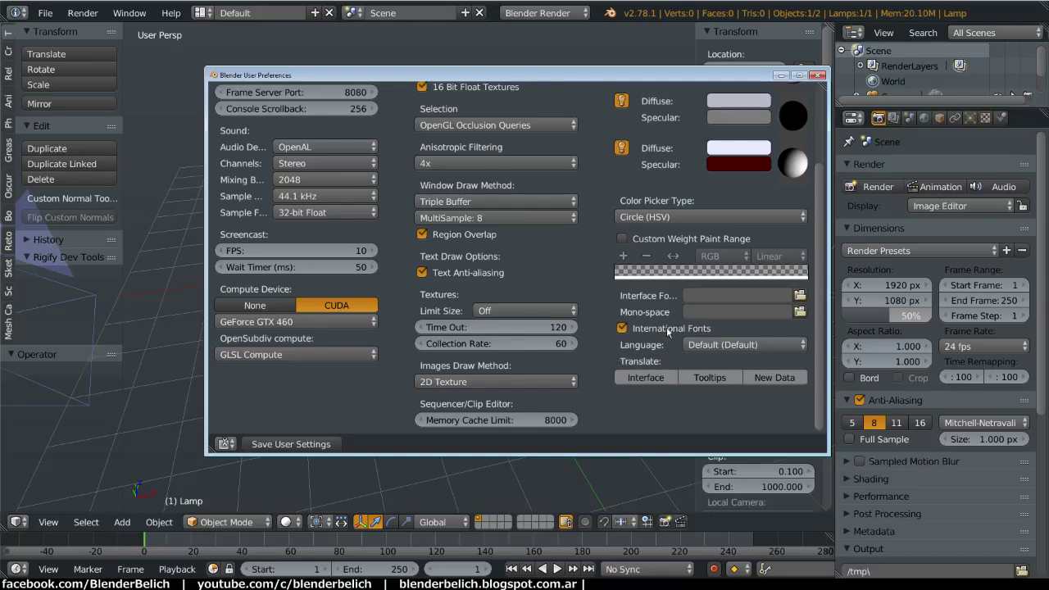
{"action": "left_click", "coordinate": [735, 347]}
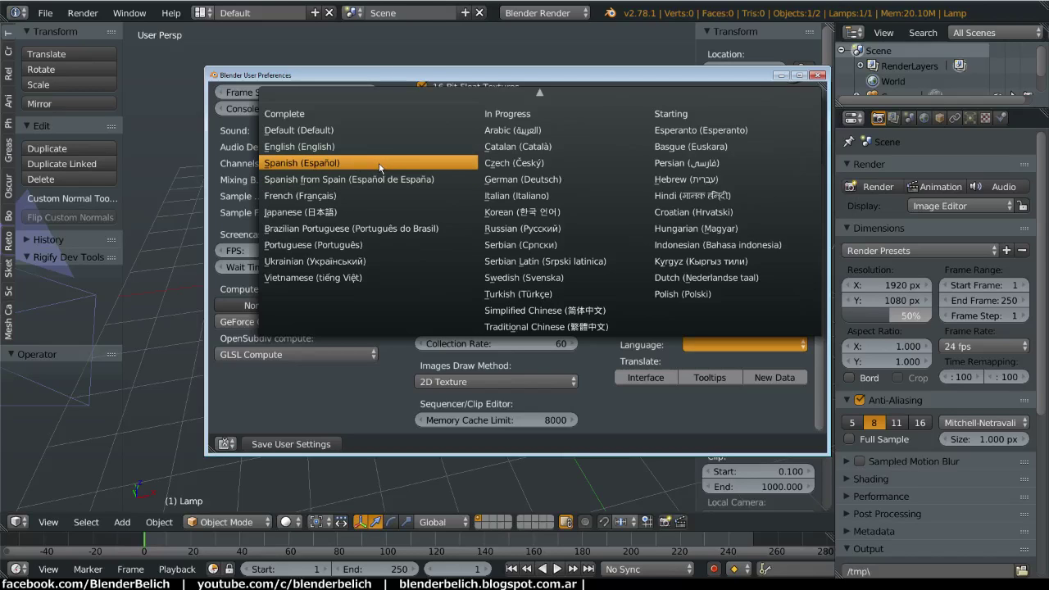
{"action": "left_click", "coordinate": [380, 167]}
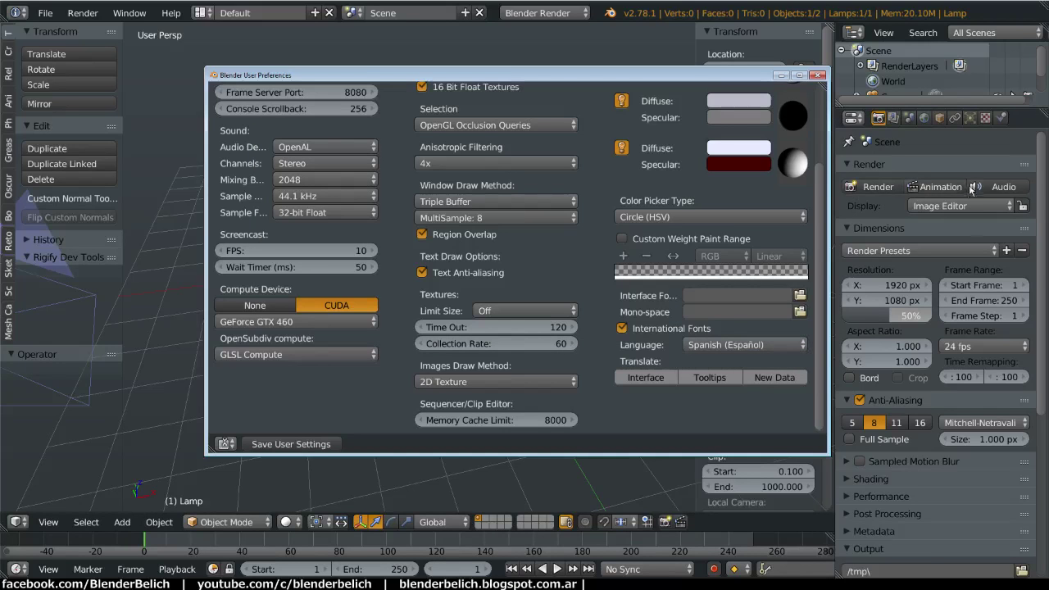
- Turn on Tooltips and Interface translation under Translate, with the window shifted left
{"action": "left_click_drag", "start_coordinate": [731, 79], "coordinate": [572, 82]}
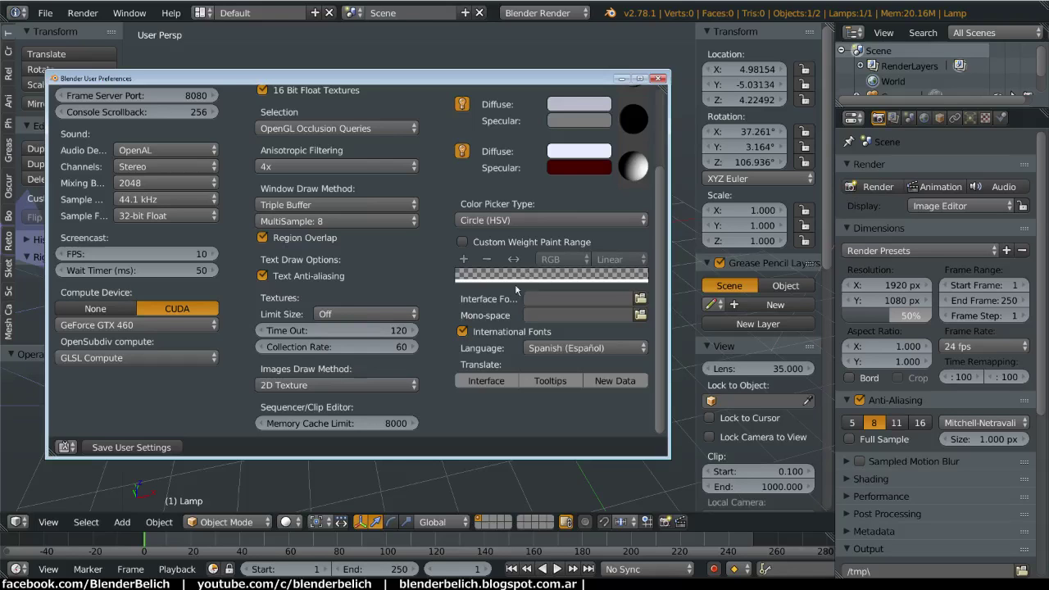
{"action": "scroll", "coordinate": [509, 254], "scroll_direction": "up", "scroll_amount": 2}
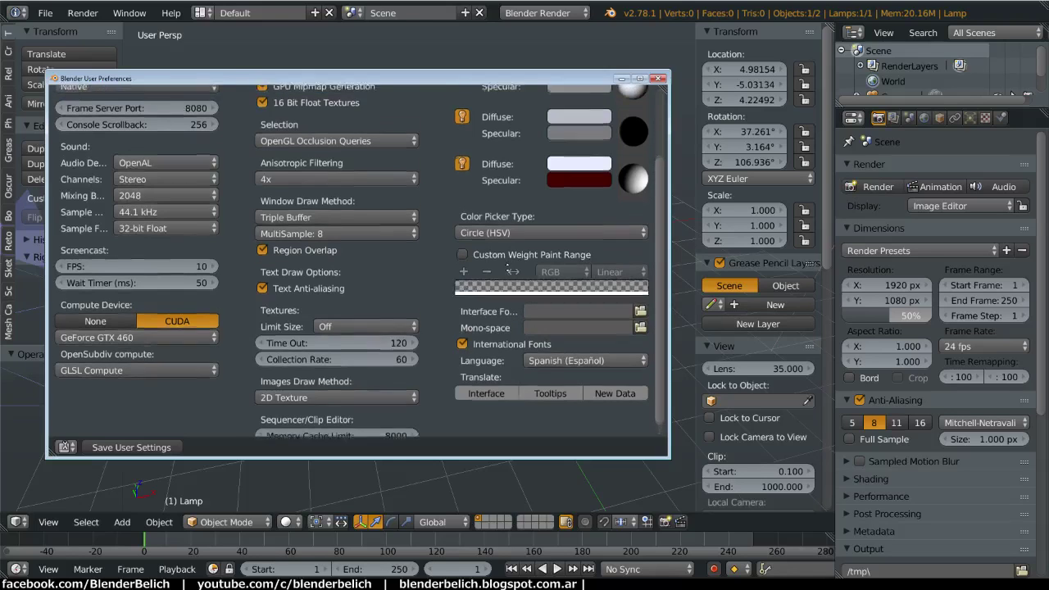
{"action": "scroll", "coordinate": [508, 254], "scroll_direction": "down", "scroll_amount": 2}
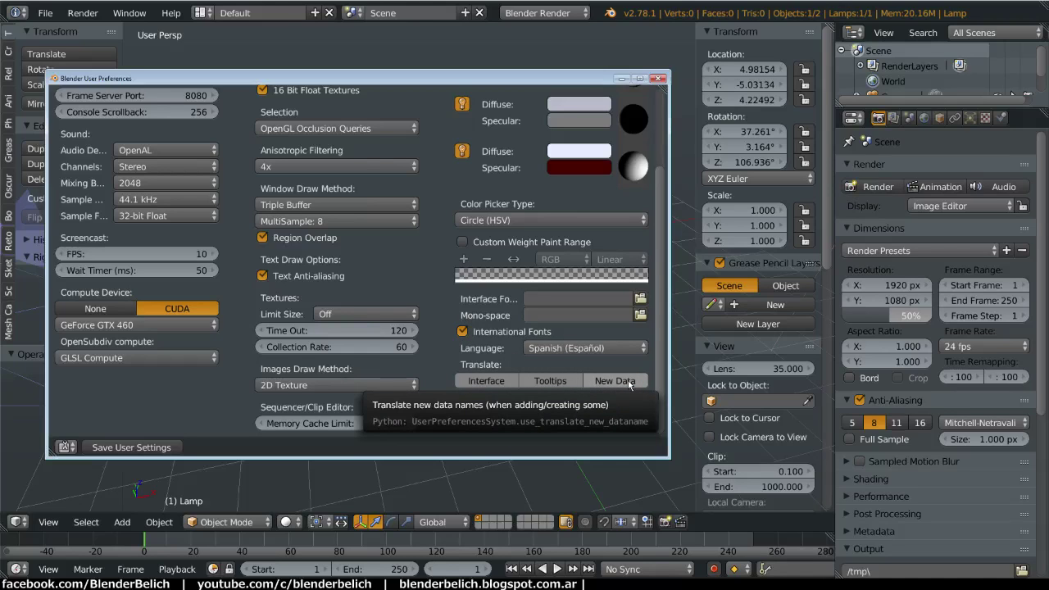
{"action": "left_click", "coordinate": [555, 387]}
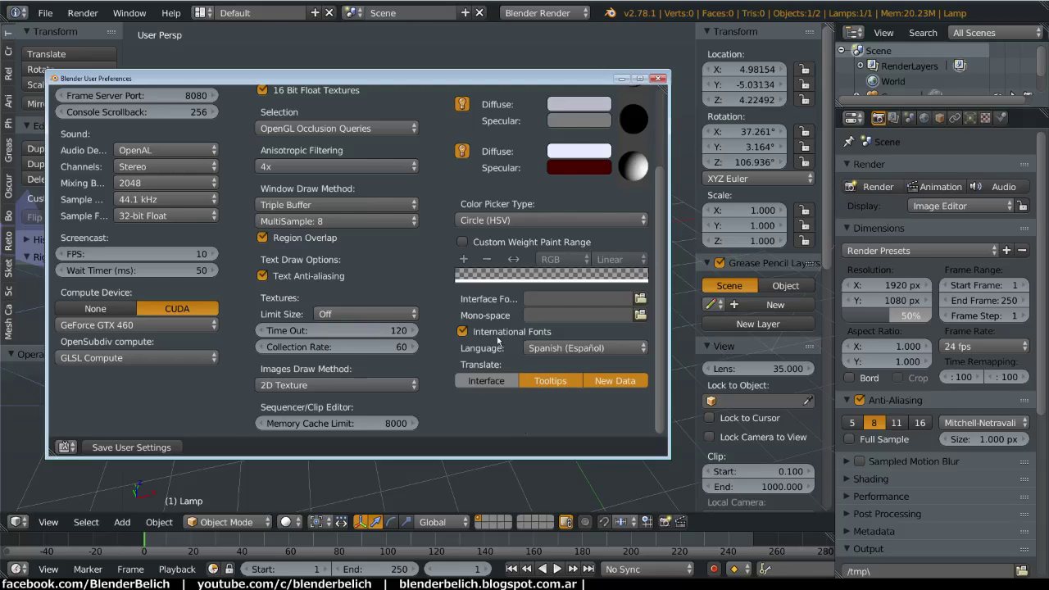
{"action": "left_click", "coordinate": [487, 382]}
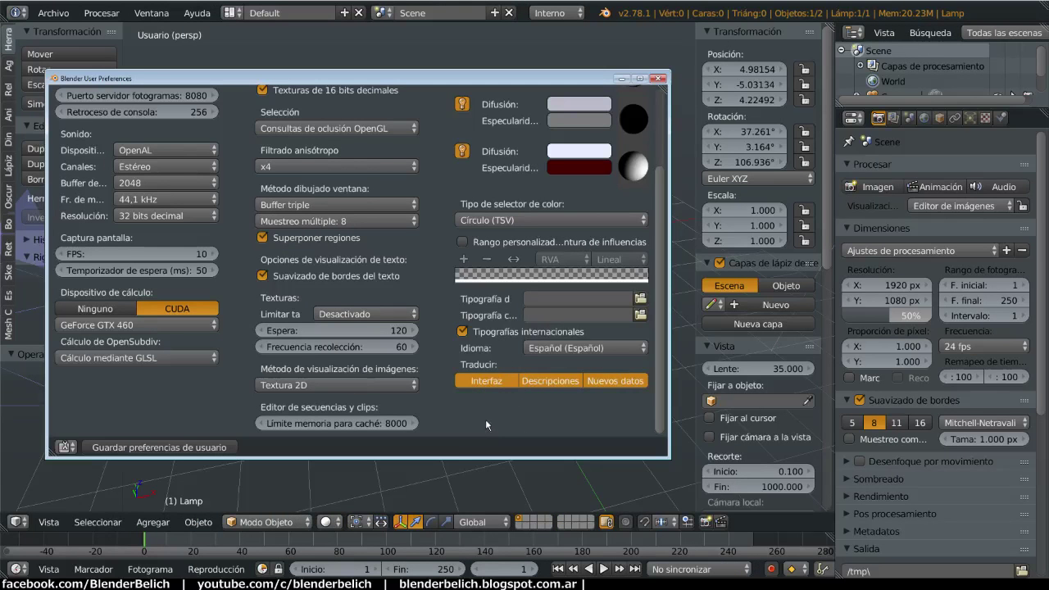
- Lower the interface DPI to 89 and save with Guardar preferencias de usuario
{"action": "scroll", "coordinate": [147, 215], "scroll_direction": "up", "scroll_amount": 5}
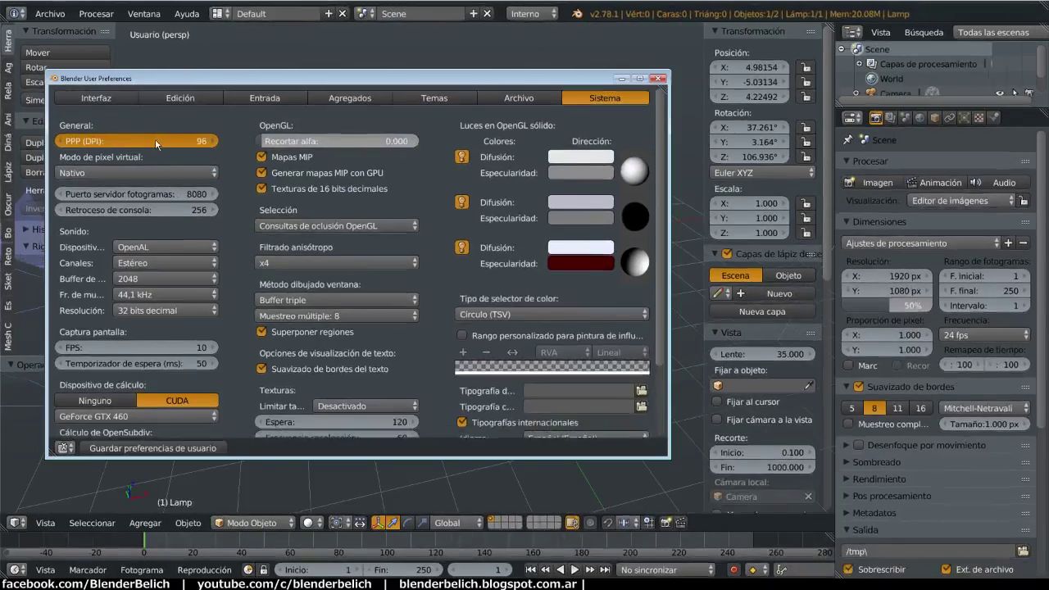
{"action": "left_click_drag", "start_coordinate": [154, 138], "coordinate": [149, 139]}
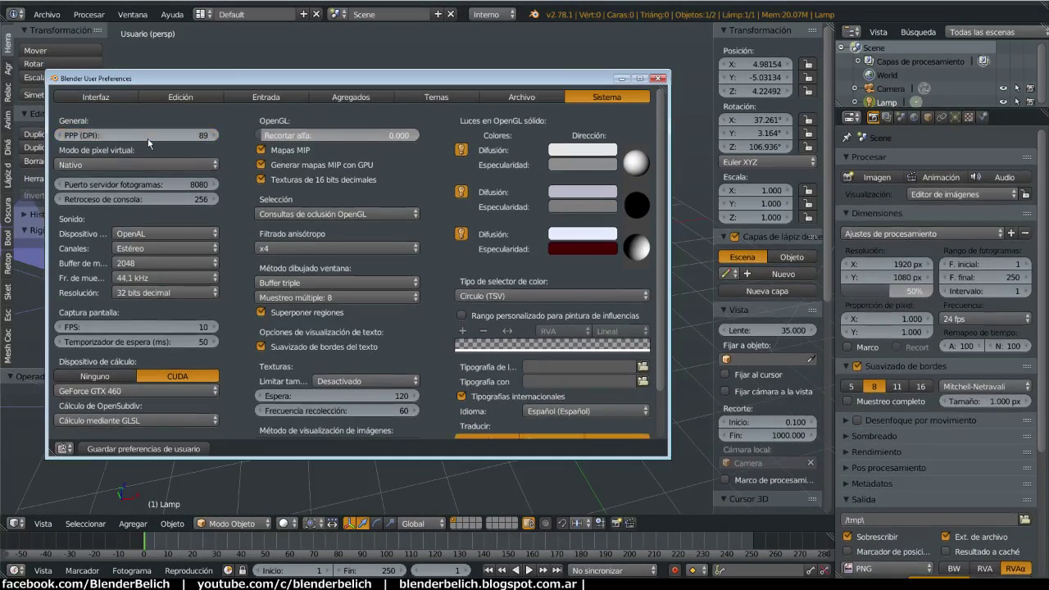
{"action": "scroll", "coordinate": [517, 348], "scroll_direction": "down", "scroll_amount": 3}
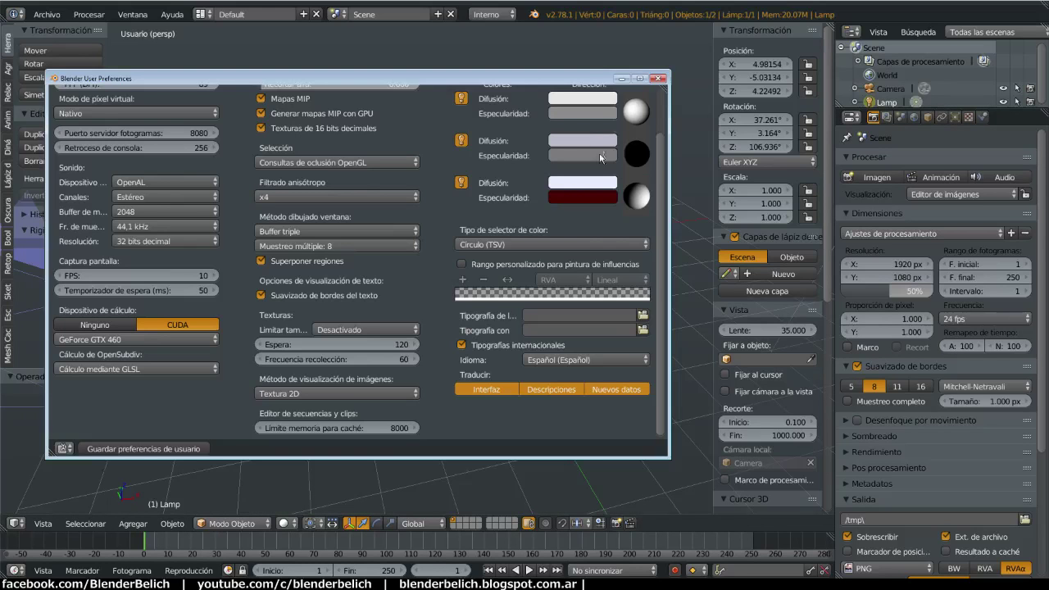
{"action": "left_click_drag", "start_coordinate": [588, 79], "coordinate": [640, 80]}
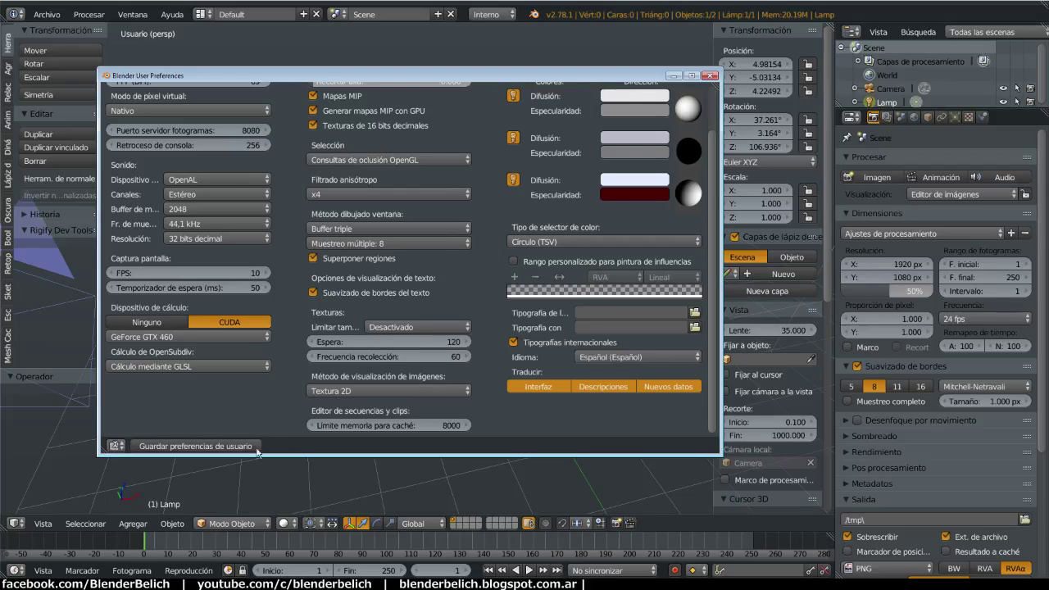
{"action": "left_click", "coordinate": [710, 76]}
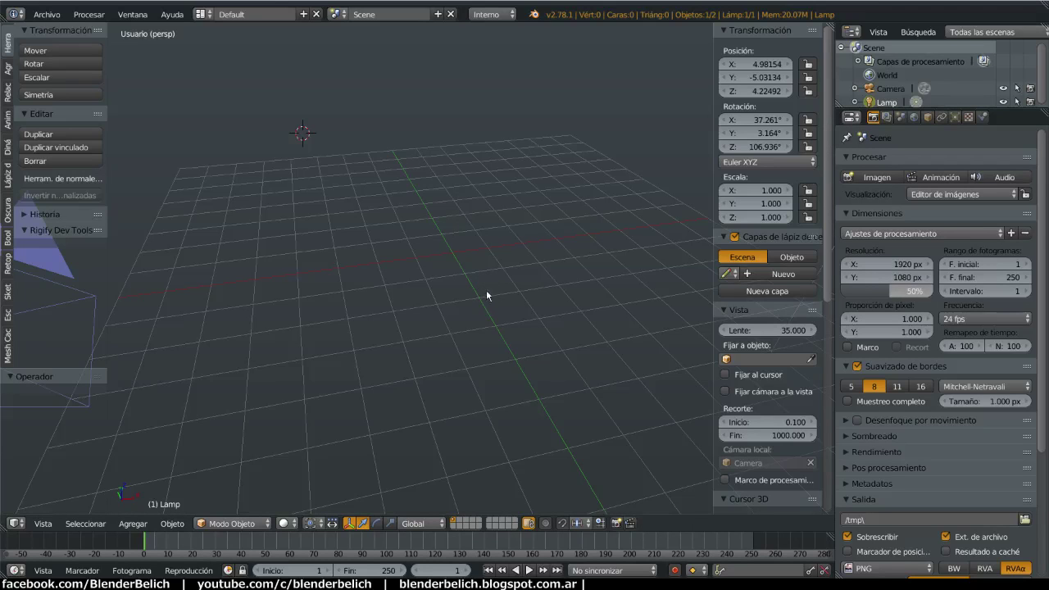
- Reopen preferences with Ctrl+Alt+U and switch off Interfaz translation, leaving tooltips translated
{"action": "key", "text": "ctrl+alt+u"}
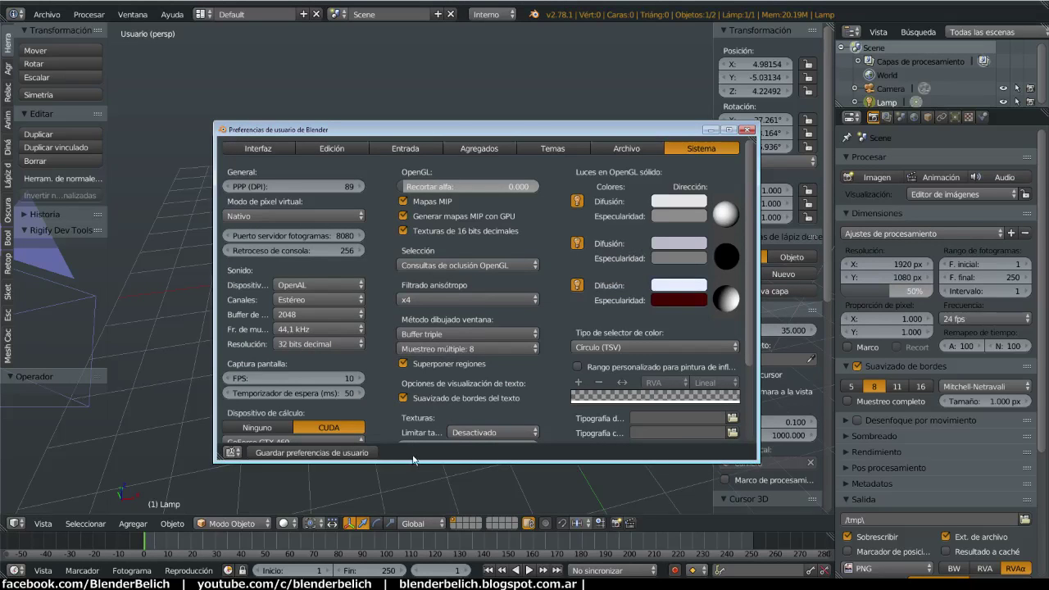
{"action": "scroll", "coordinate": [469, 259], "scroll_direction": "down", "scroll_amount": 4}
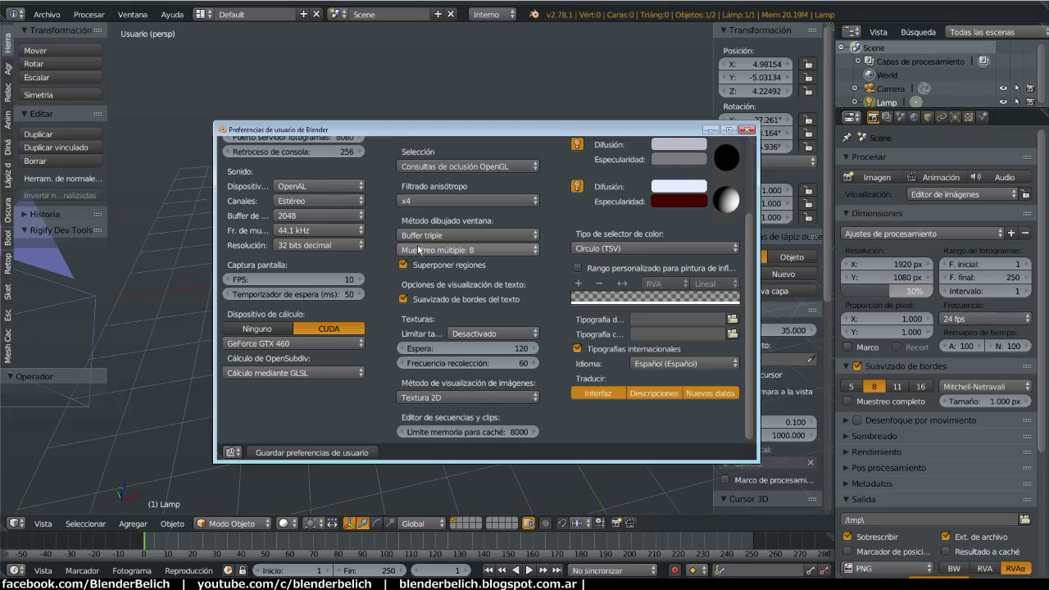
{"action": "mouse_move", "coordinate": [556, 131]}
{"action": "left_mouse_down"}
{"action": "mouse_move", "coordinate": [520, 124]}
{"action": "mouse_move", "coordinate": [500, 105]}
{"action": "left_mouse_up"}
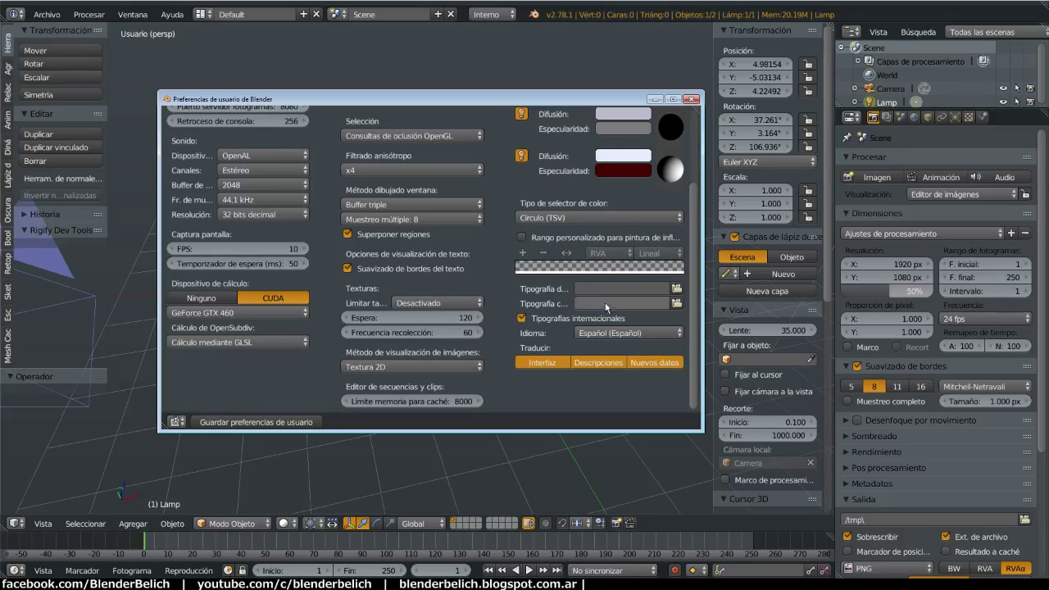
{"action": "left_click", "coordinate": [557, 360]}
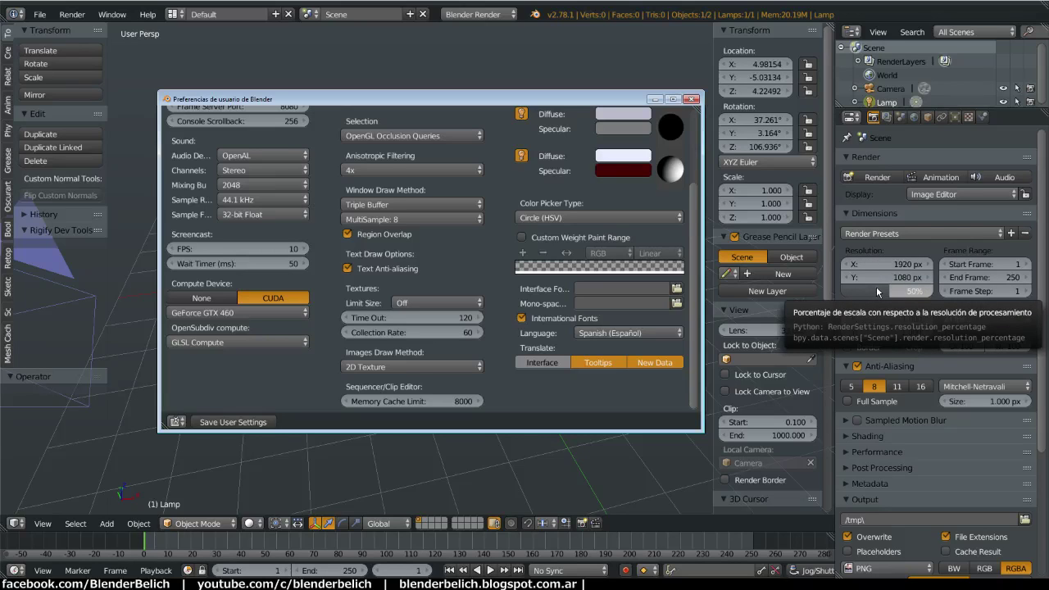
{"action": "left_click", "coordinate": [139, 524]}
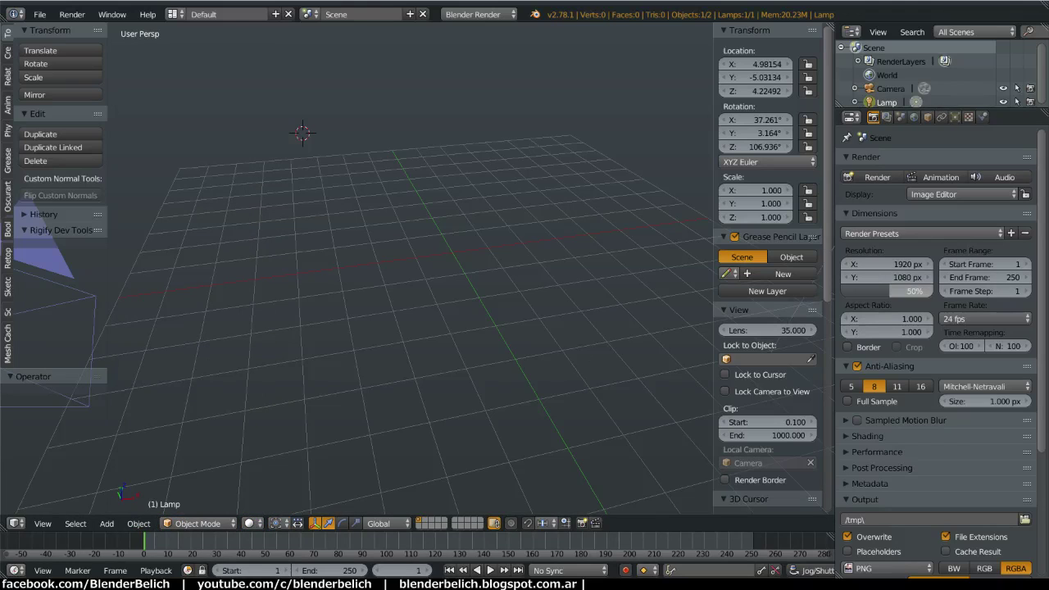
{"action": "key", "text": "ctrl+alt+u"}
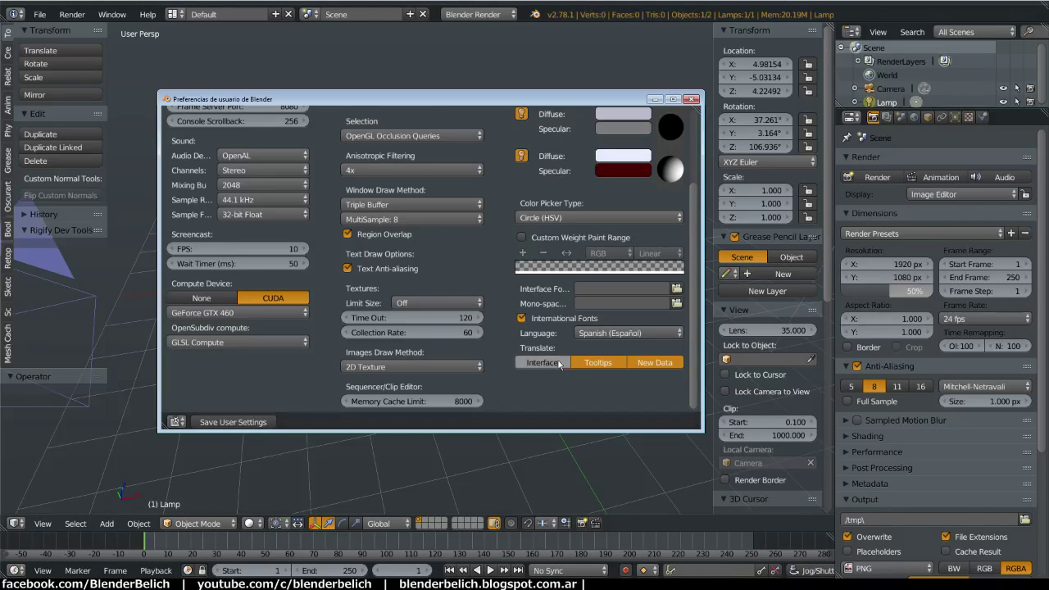
{"action": "left_click", "coordinate": [541, 362]}
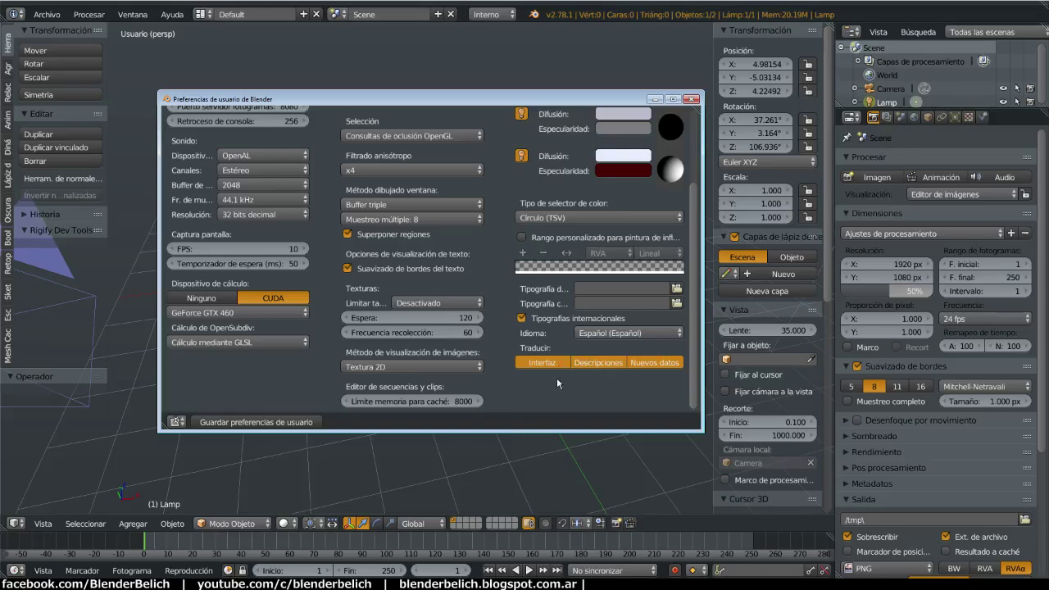
{"action": "left_click", "coordinate": [543, 362]}
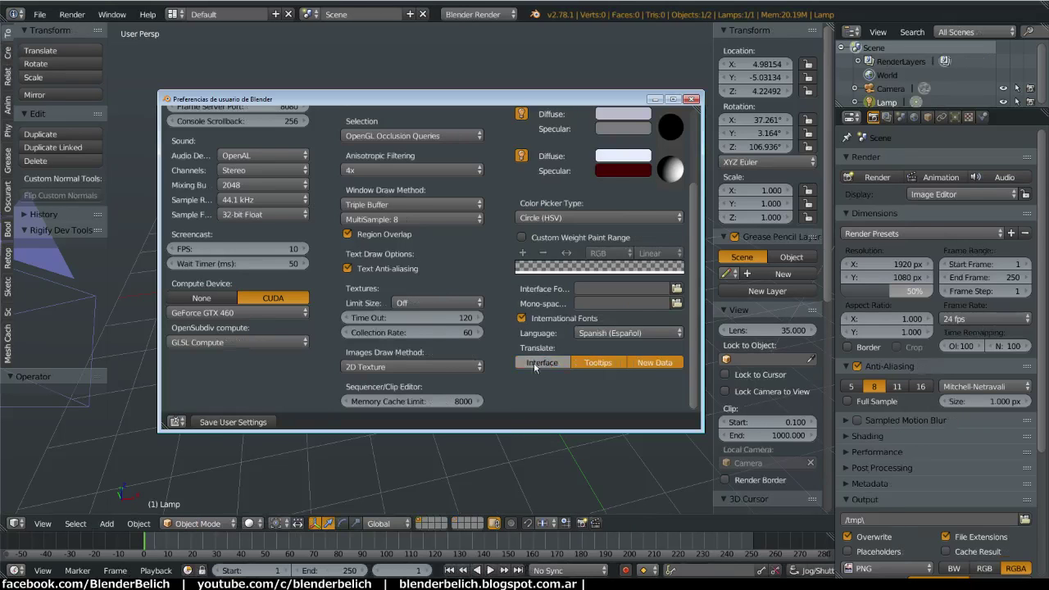
{"action": "left_click", "coordinate": [138, 523]}
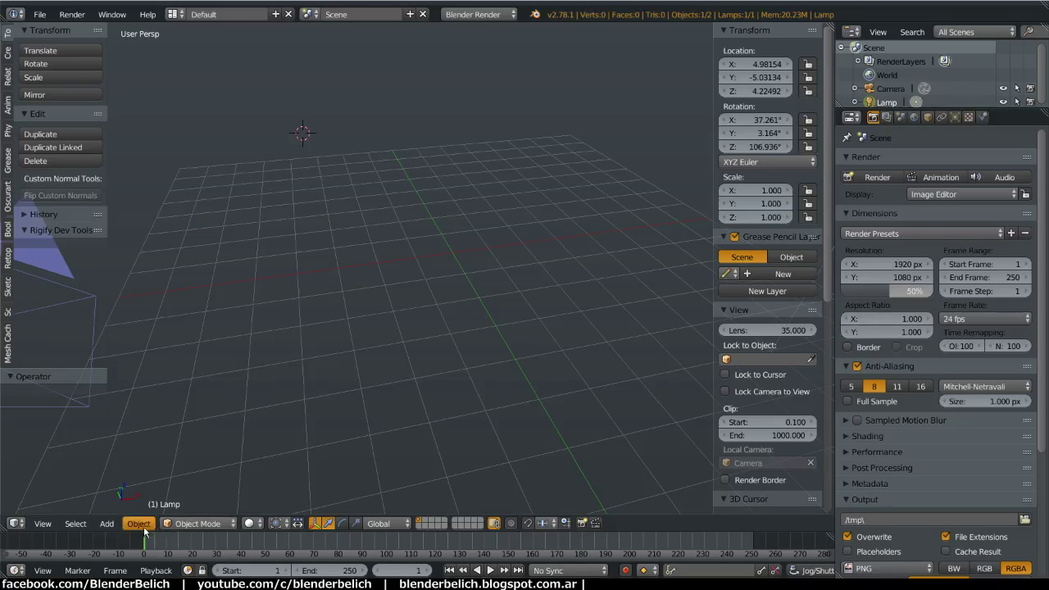
- Confirm the Add > Mesh Monkey tooltip shows in Spanish, then dismiss the menu
{"action": "left_click", "coordinate": [110, 526]}
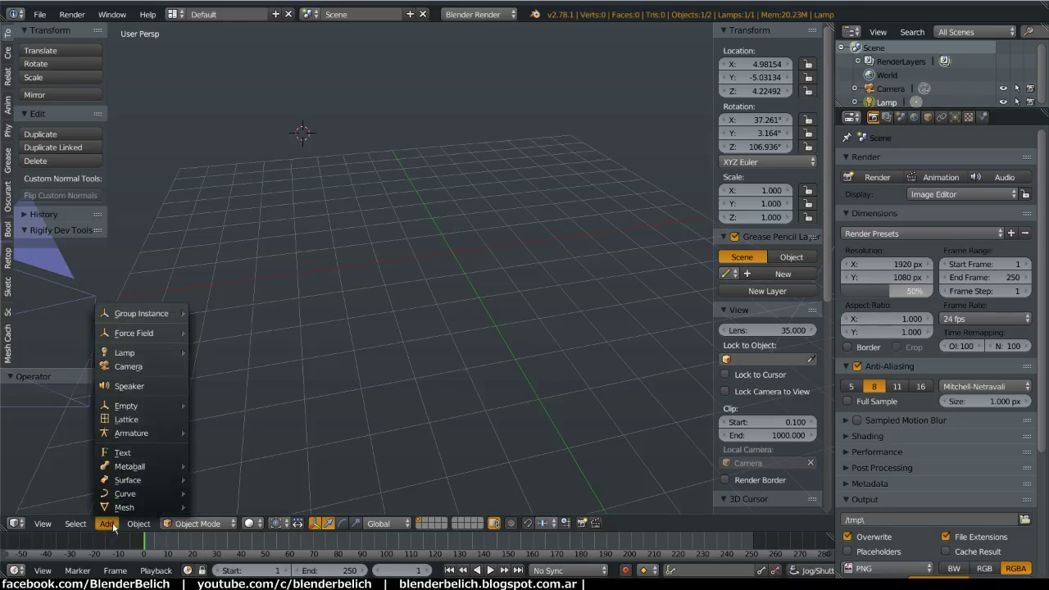
{"action": "left_click", "coordinate": [113, 524]}
{"action": "left_click", "coordinate": [116, 521]}
{"action": "mouse_move", "coordinate": [124, 507]}
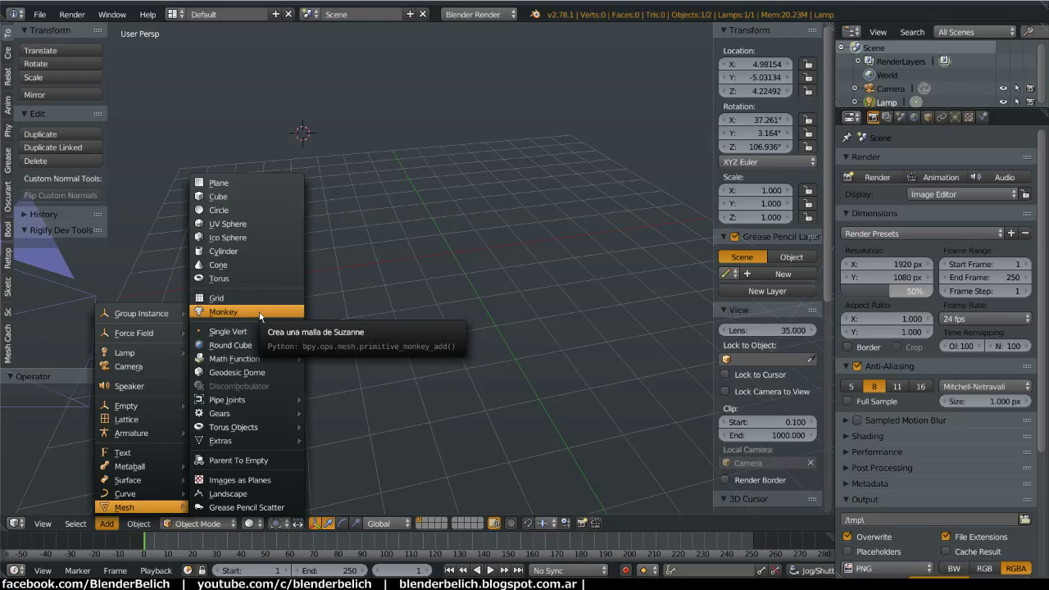
{"action": "key", "text": "Escape"}
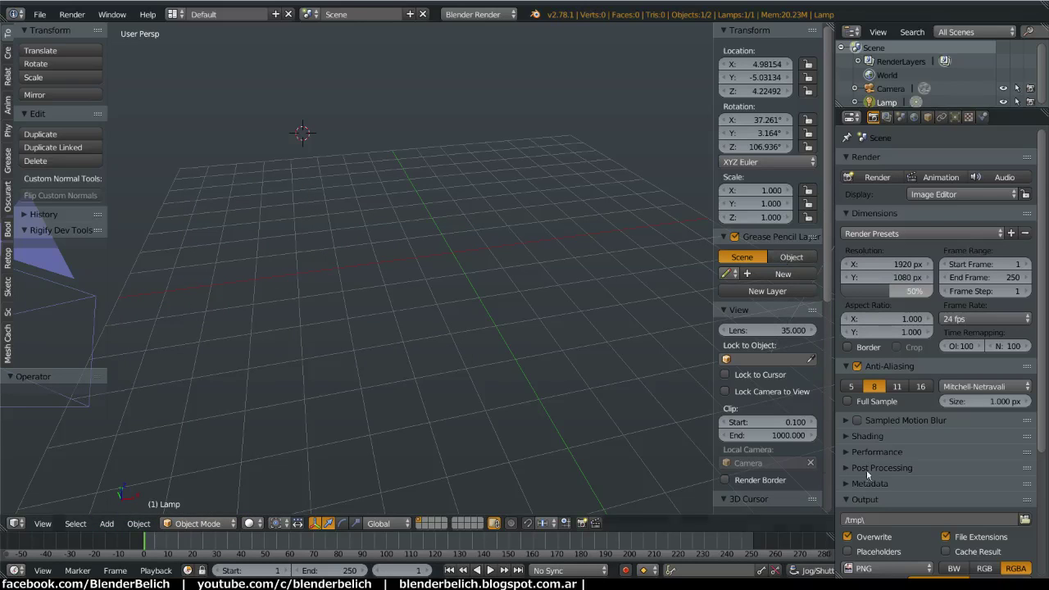
- Reopen User Preferences with Ctrl+Alt+U, nudge its window lower and narrow its right edge
{"action": "key", "text": "ctrl+alt+u"}
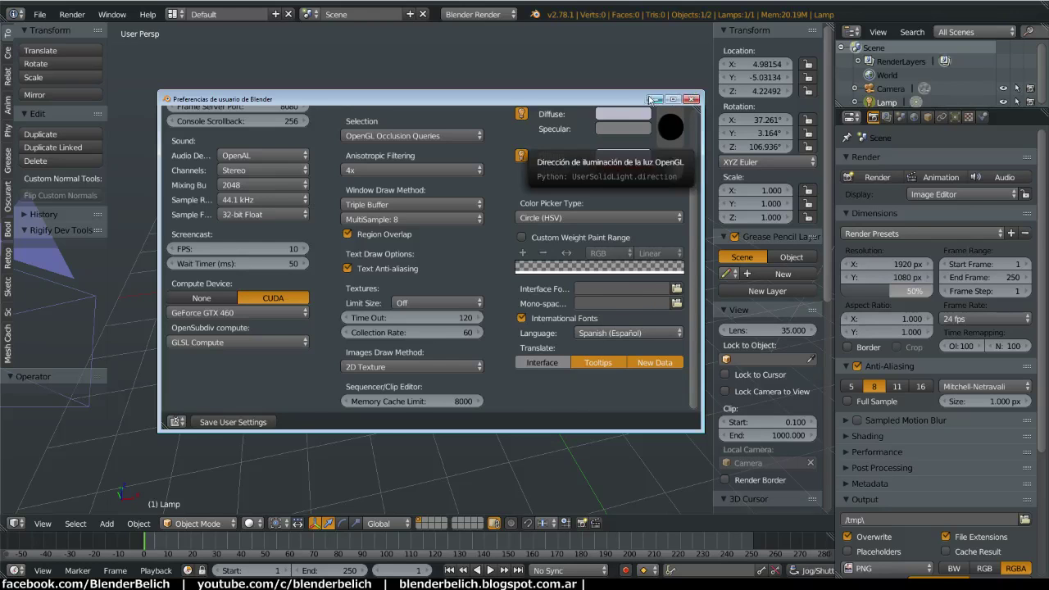
{"action": "left_click_drag", "start_coordinate": [652, 99], "coordinate": [652, 114]}
{"action": "left_click_drag", "start_coordinate": [702, 182], "coordinate": [664, 182]}
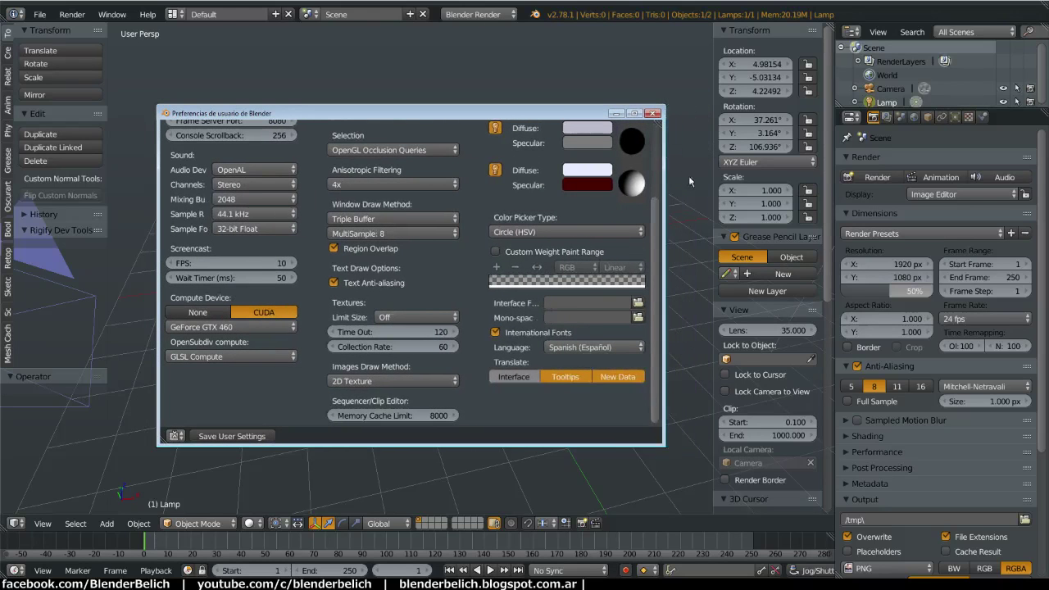